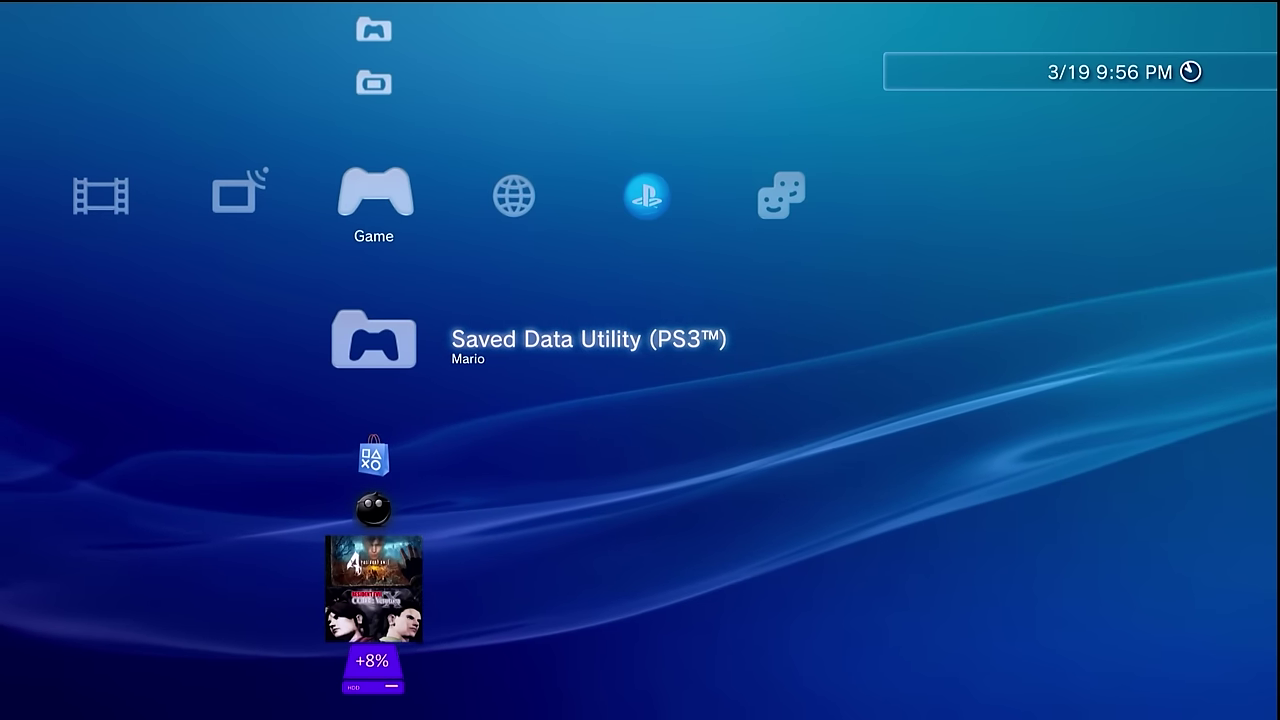
- Navigate left past TV/Video Services, then right back to the Game category
{"action": "key", "text": "Left"}
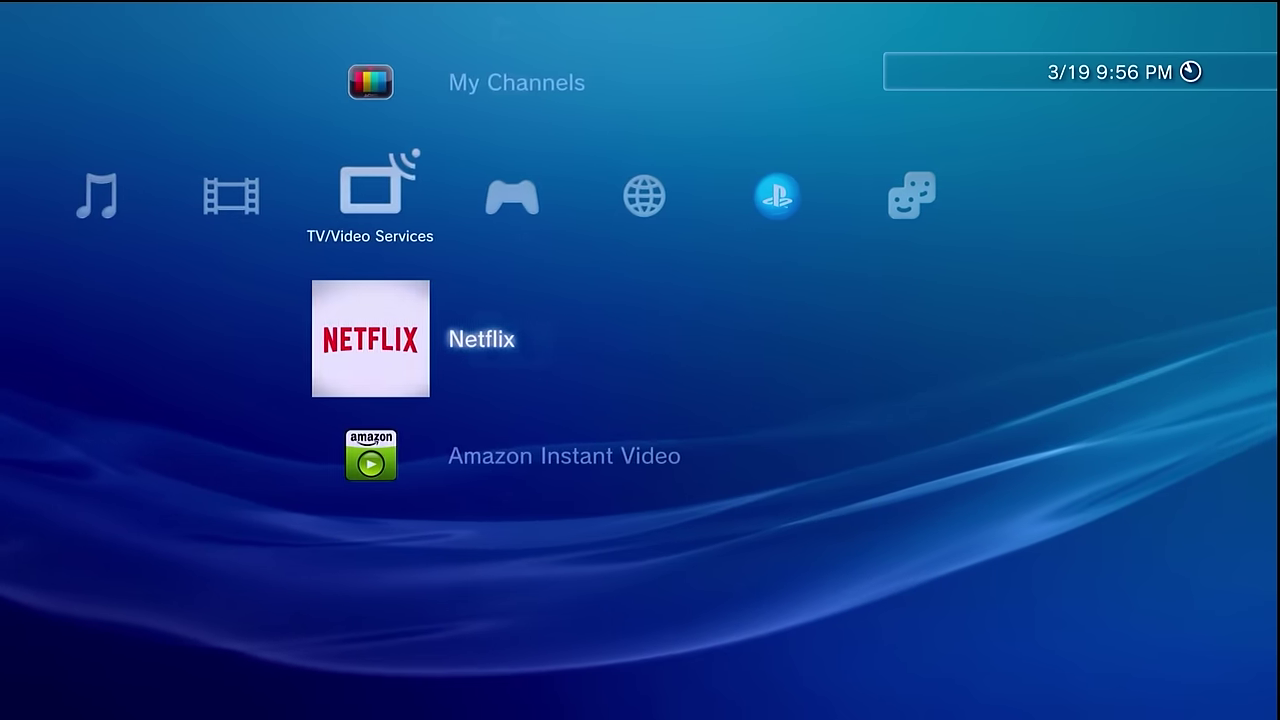
{"action": "key", "text": "Left"}
{"action": "key", "text": "Right"}
{"action": "key", "text": "Right"}
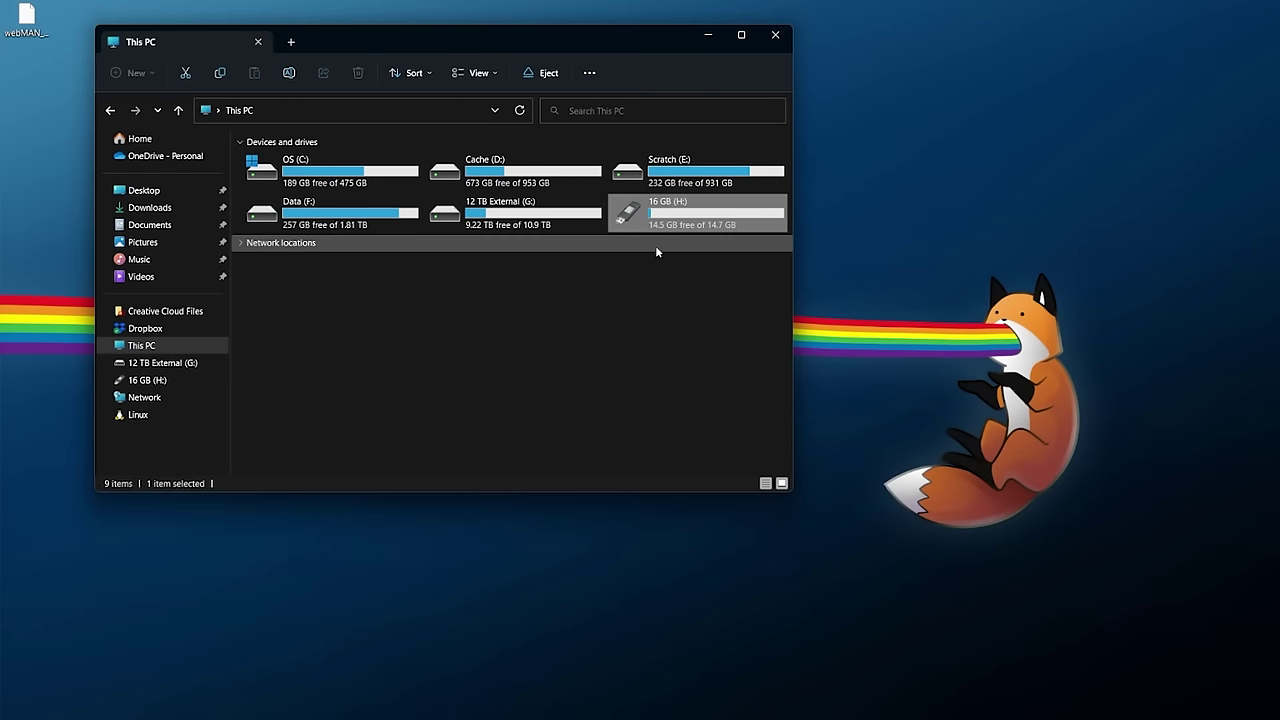
- Check in the 16 GB USB drive's Properties that it is formatted FAT32
{"action": "right_click", "coordinate": [626, 213]}
{"action": "left_click", "coordinate": [670, 680]}
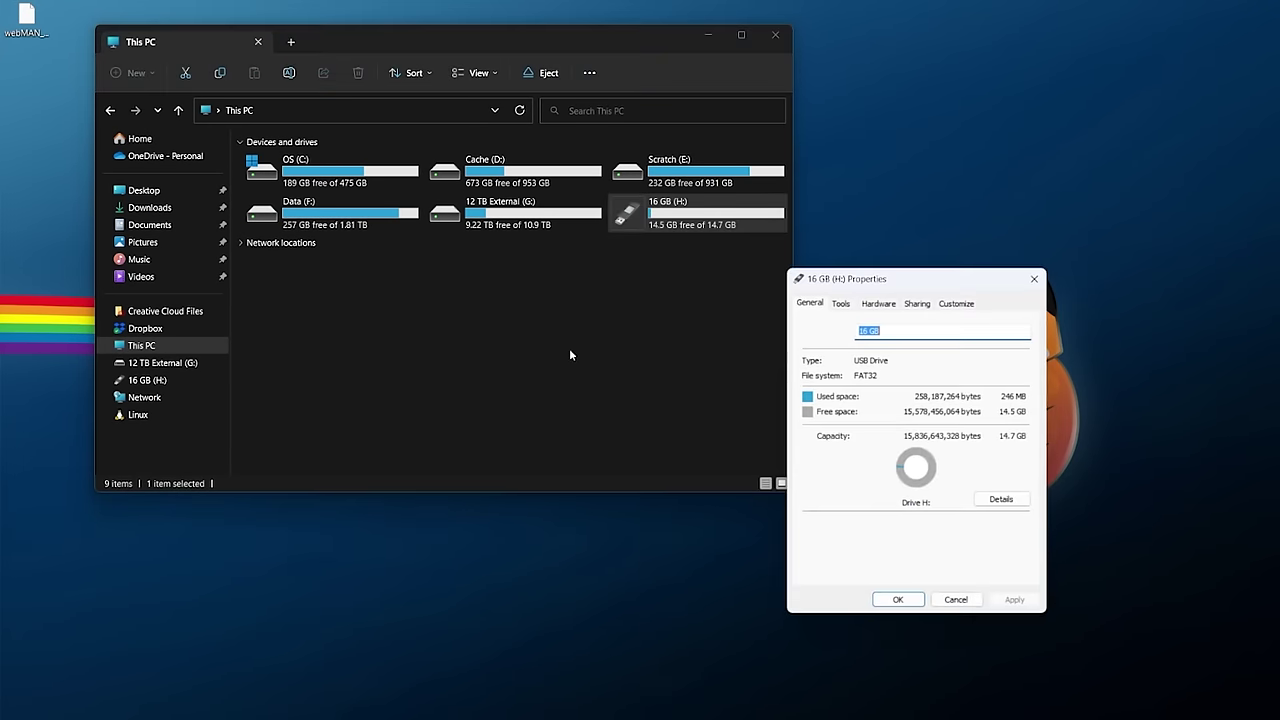
{"action": "left_click_drag", "start_coordinate": [906, 283], "coordinate": [546, 183]}
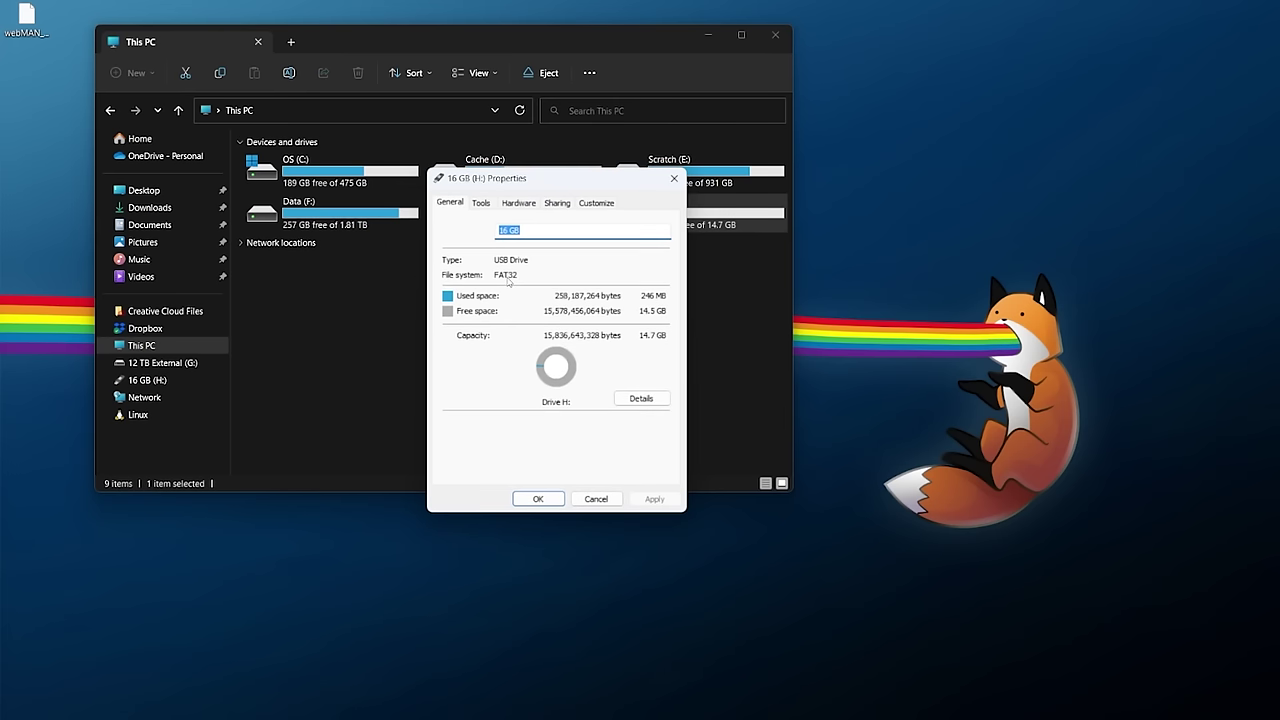
{"action": "left_click", "coordinate": [674, 178]}
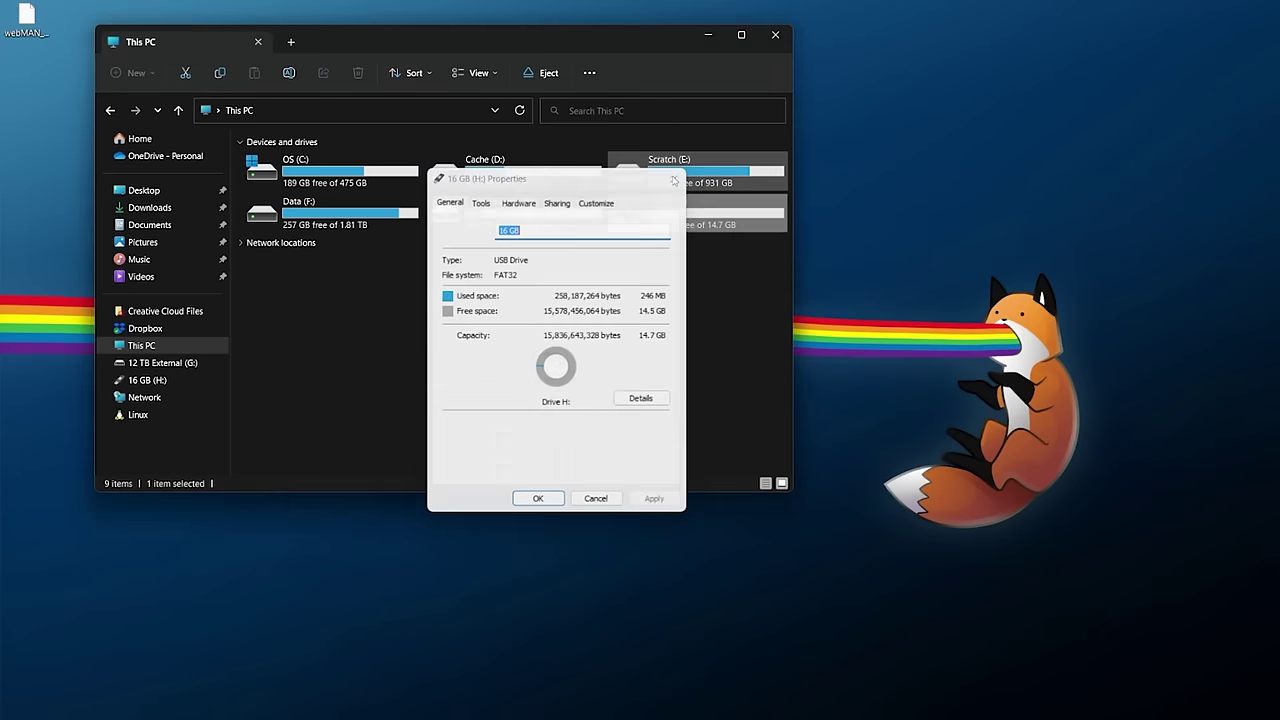
- Copy the webMAN_MOD 1.47.44 .pkg from the desktop and paste it onto drive H:
{"action": "double_click", "coordinate": [620, 224]}
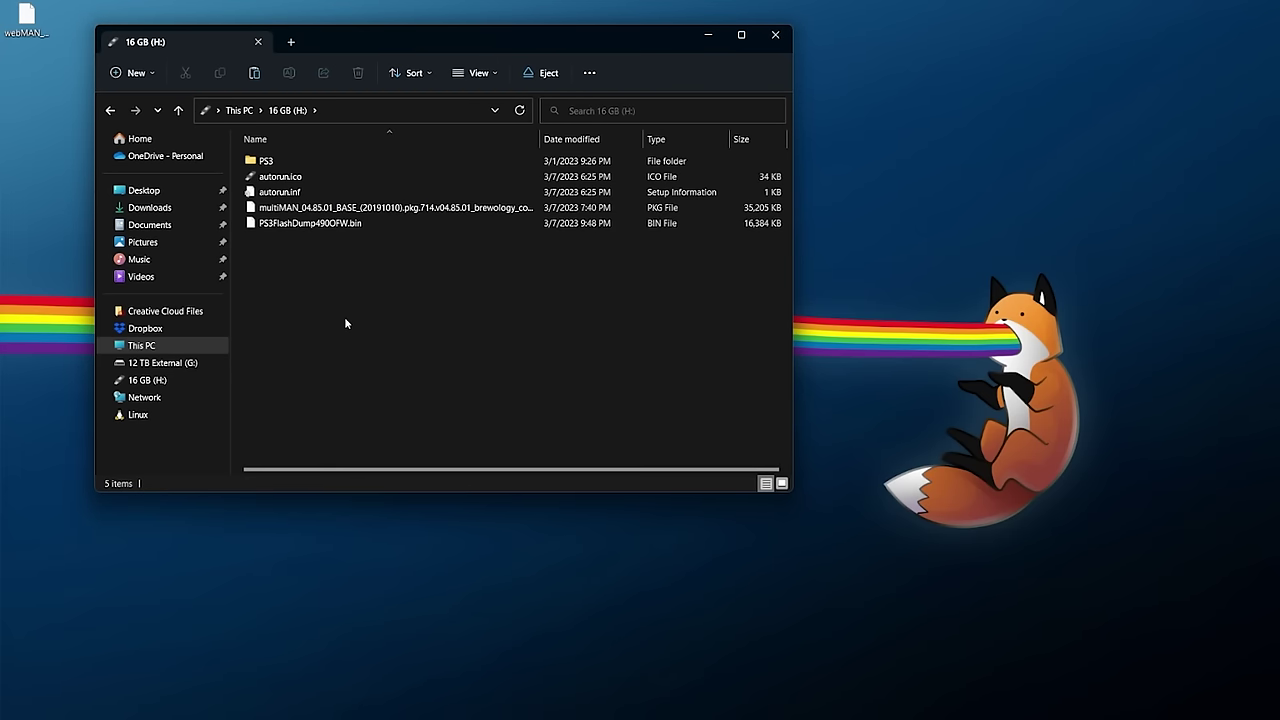
{"action": "left_click", "coordinate": [27, 30]}
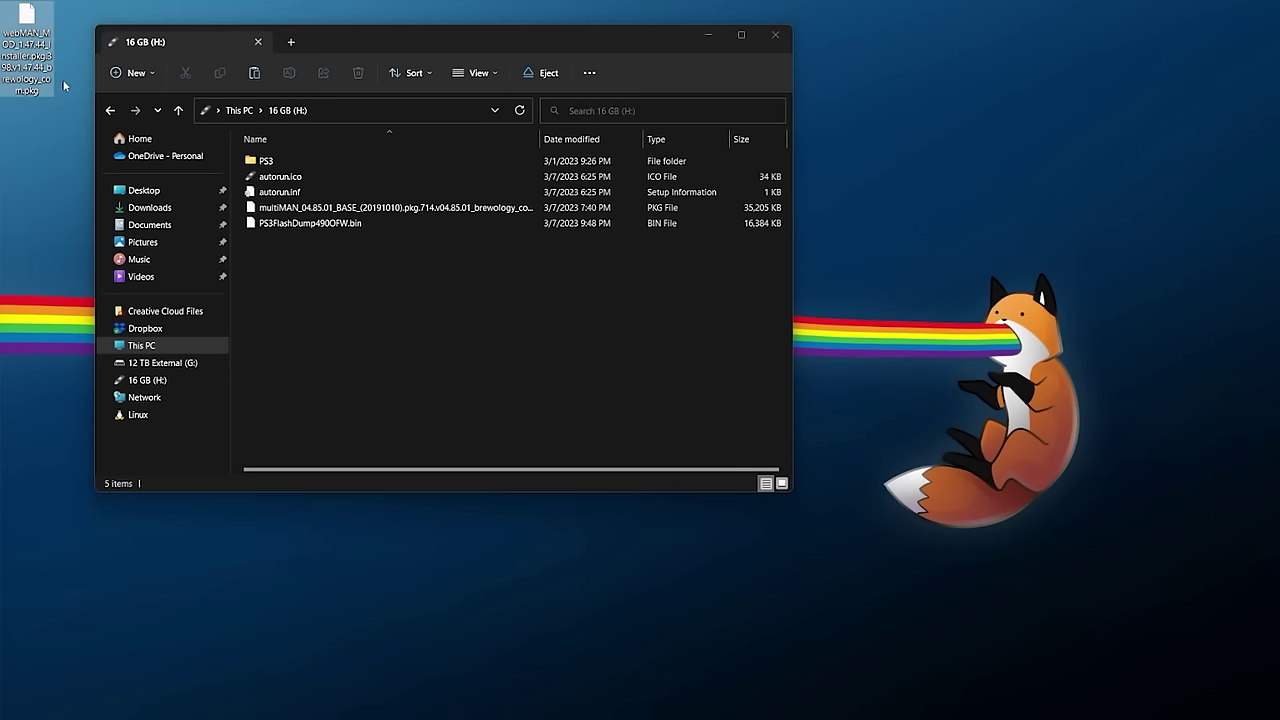
{"action": "right_click", "coordinate": [42, 57]}
{"action": "left_click", "coordinate": [101, 455]}
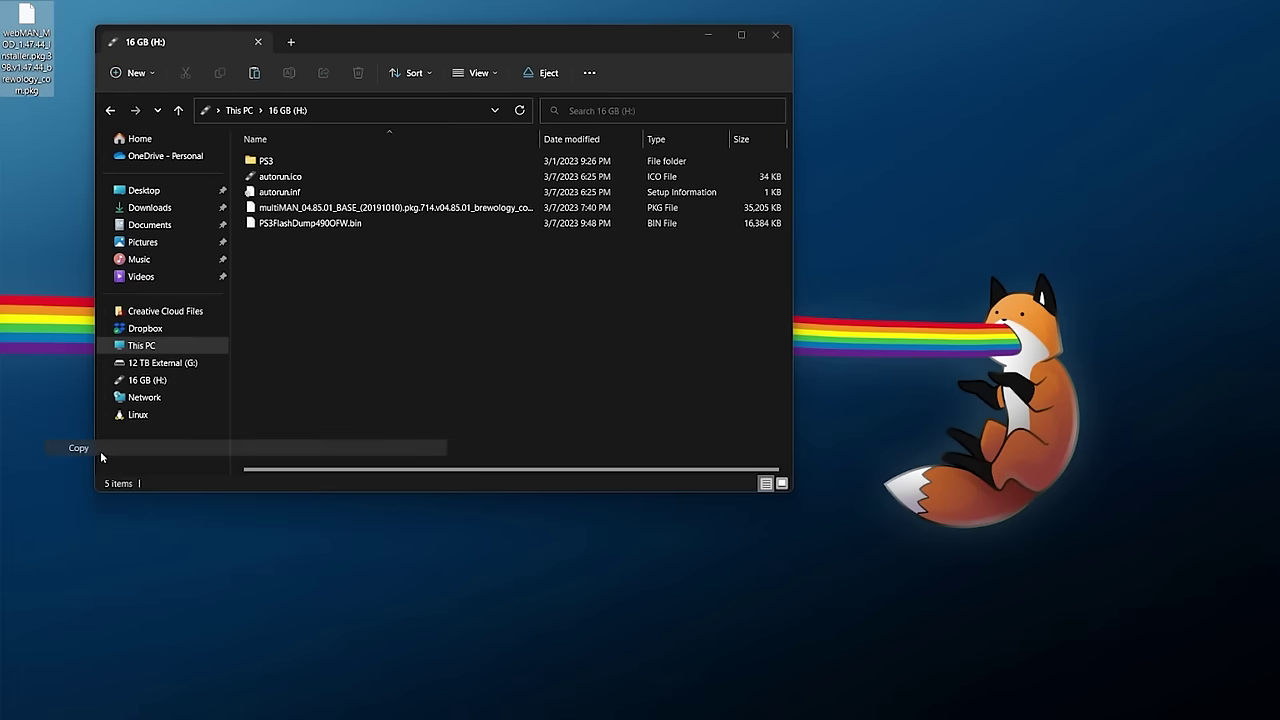
{"action": "left_click", "coordinate": [363, 329]}
{"action": "right_click", "coordinate": [363, 329]}
{"action": "left_click", "coordinate": [428, 428]}
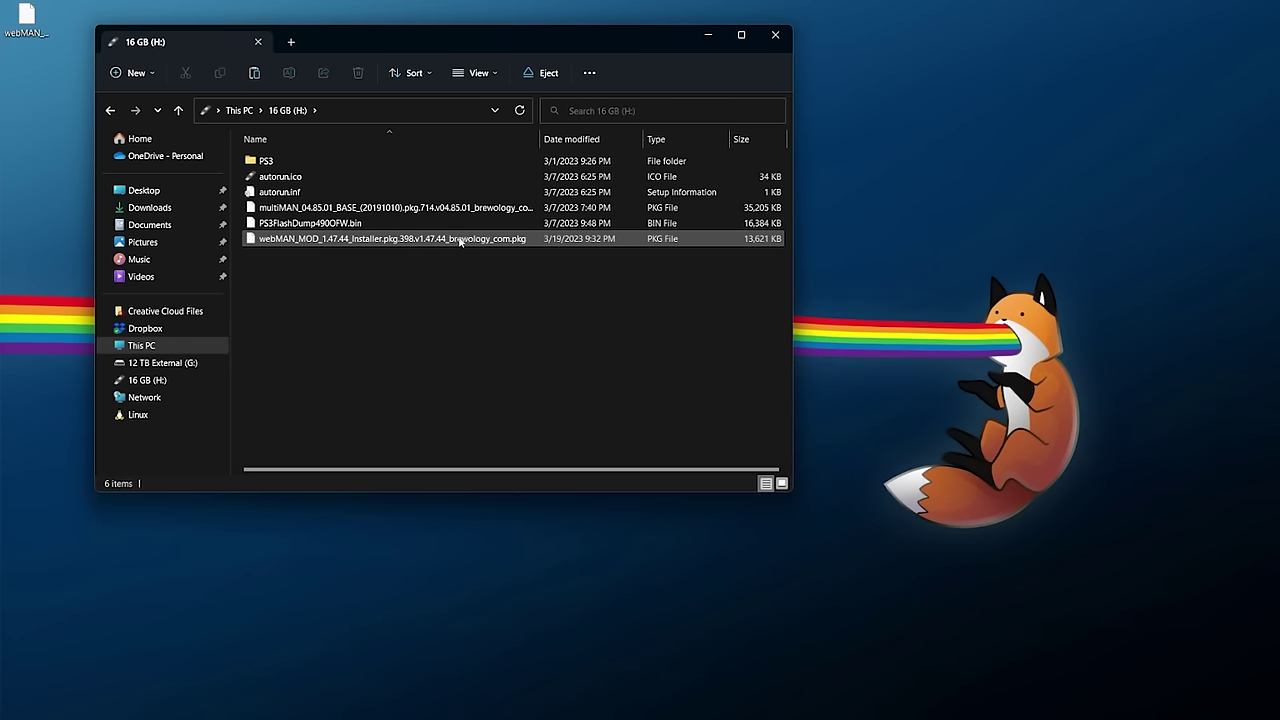
- Create an empty text file named boot_plugins.txt on the USB drive
{"action": "left_click", "coordinate": [497, 70]}
{"action": "mouse_move", "coordinate": [480, 318]}
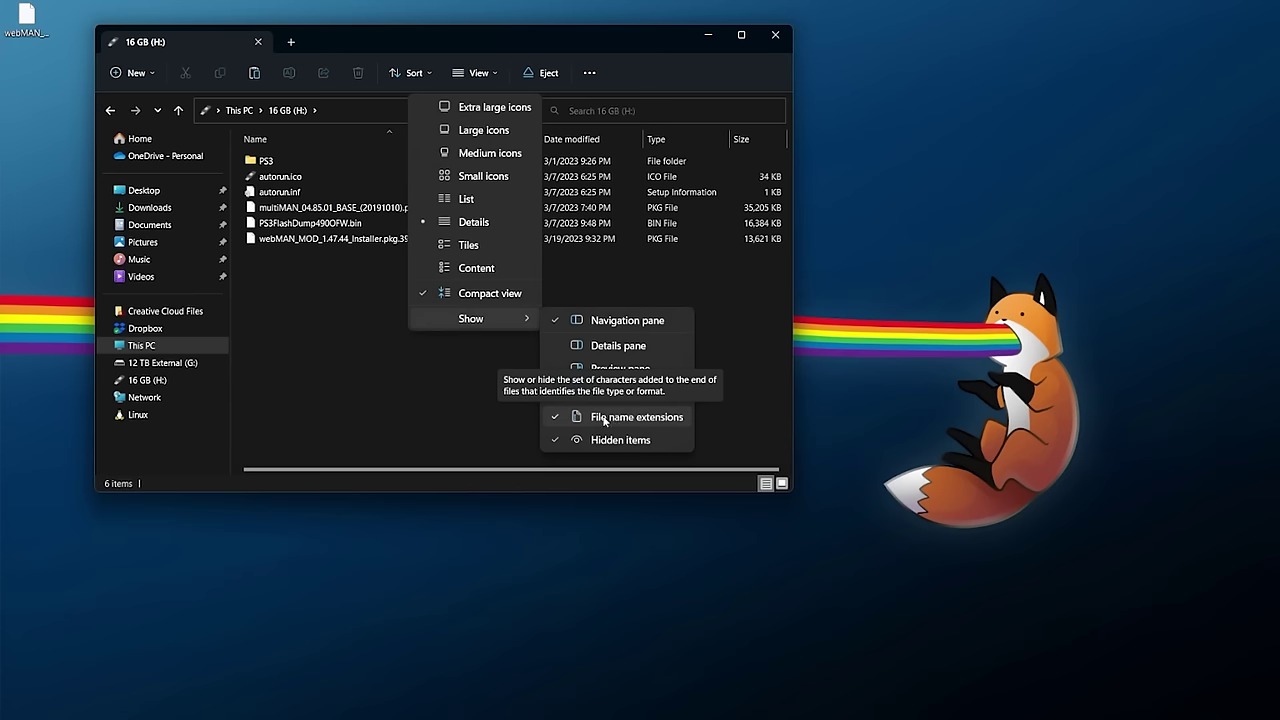
{"action": "left_click", "coordinate": [276, 280]}
{"action": "right_click", "coordinate": [287, 262]}
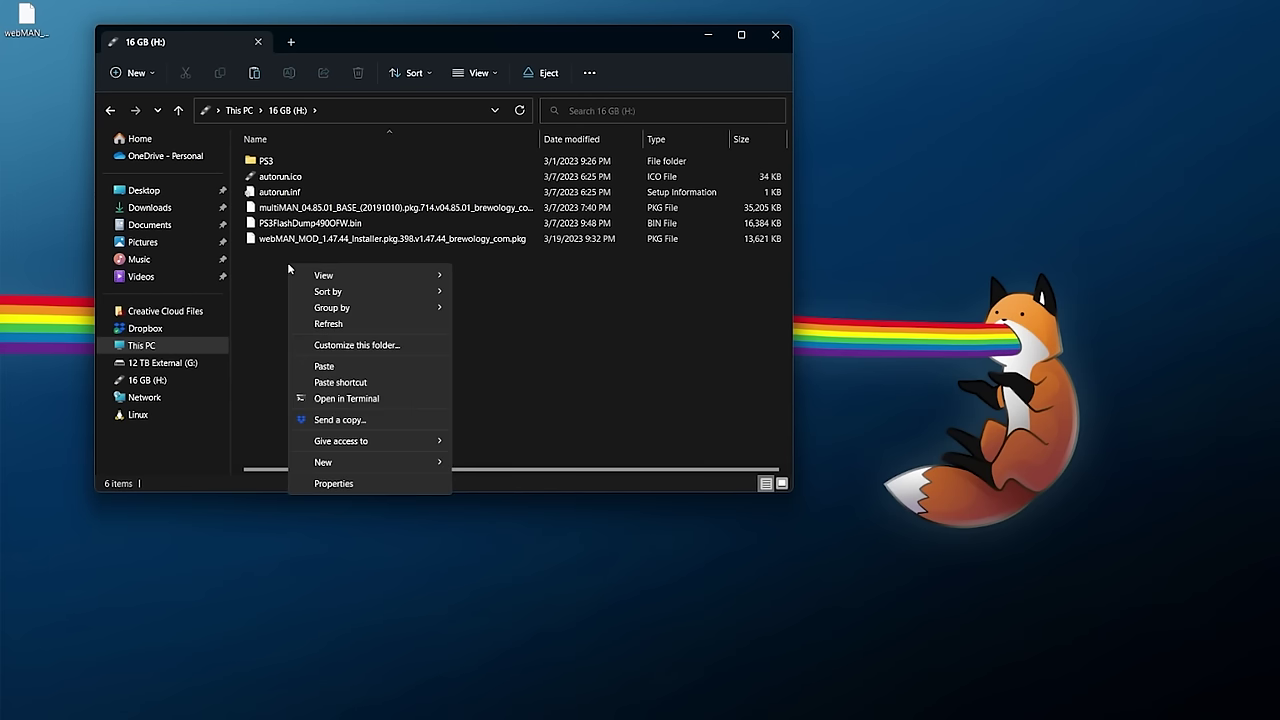
{"action": "mouse_move", "coordinate": [400, 462]}
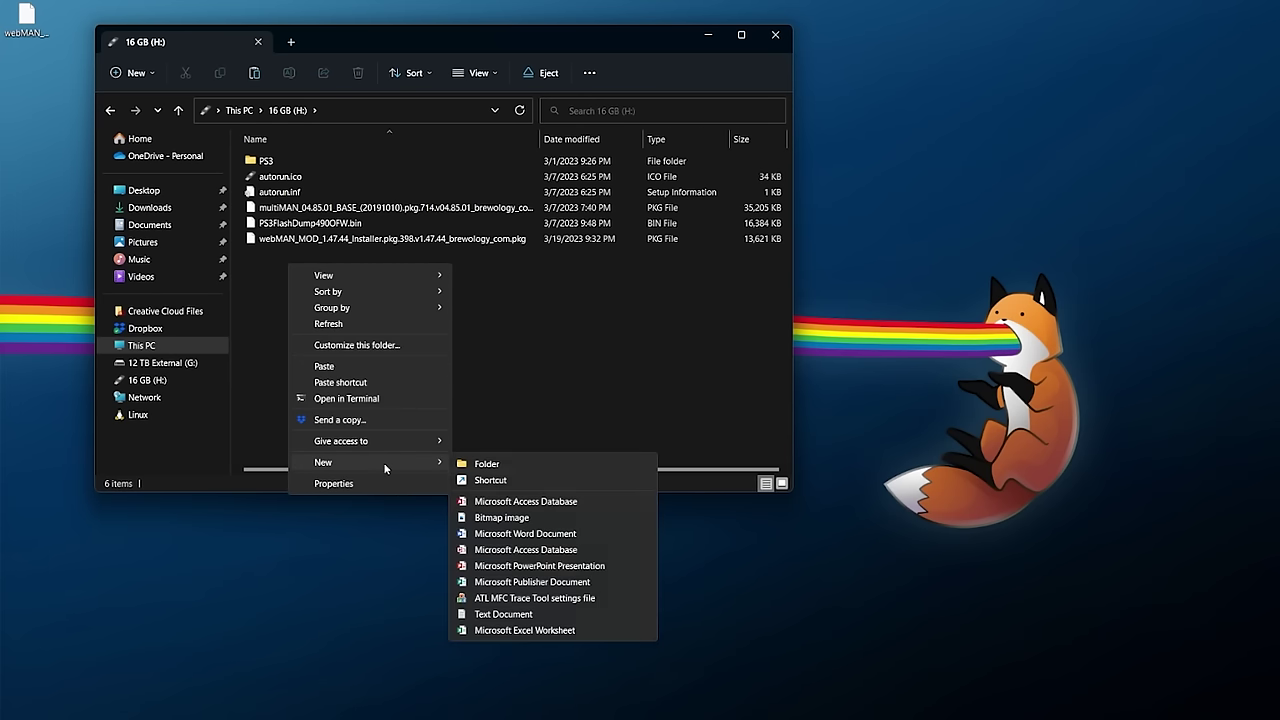
{"action": "left_click", "coordinate": [503, 614]}
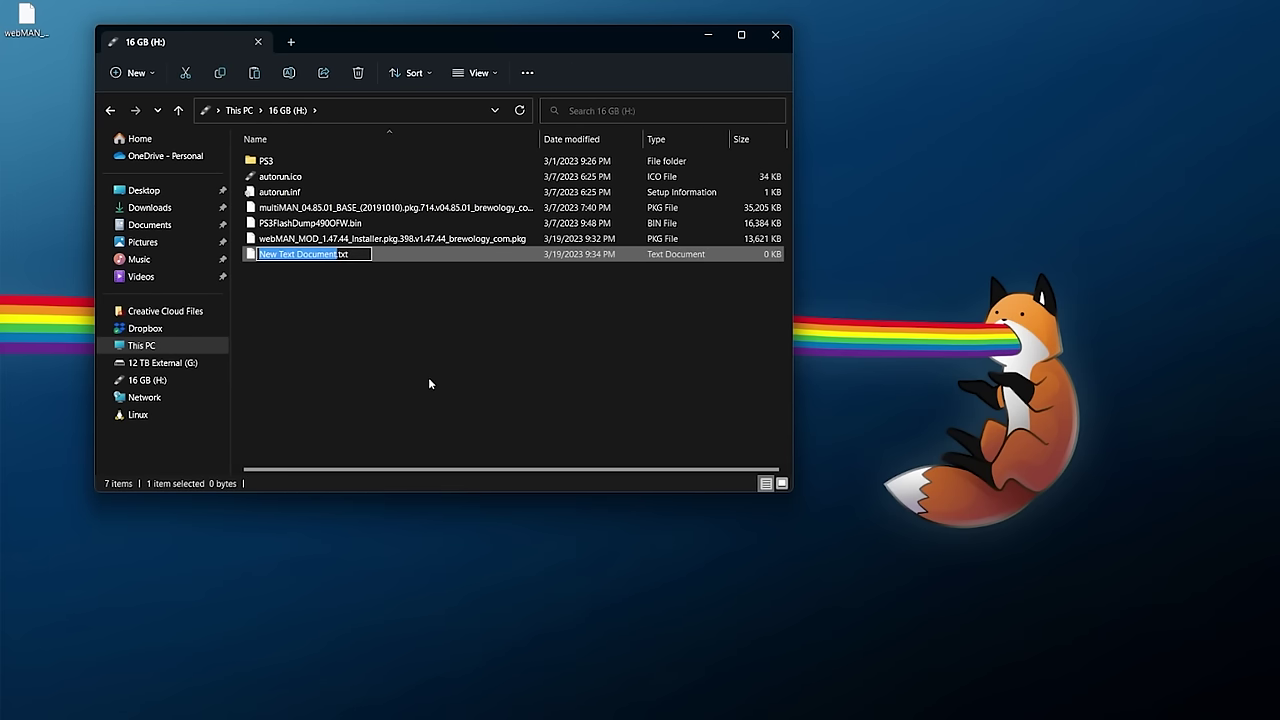
{"action": "type", "text": "boot_"}
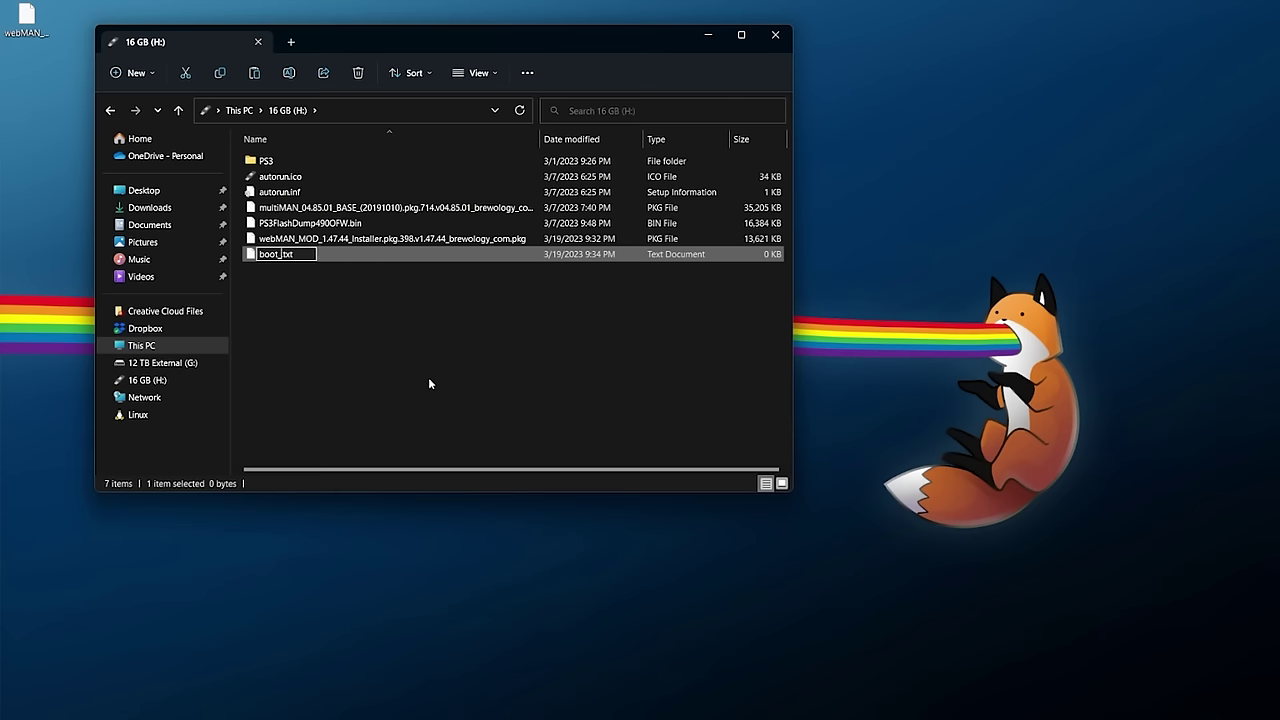
{"action": "type", "text": "plugins"}
{"action": "key", "text": "ctrl+a"}
{"action": "key", "text": "End"}
{"action": "key", "text": "Return"}
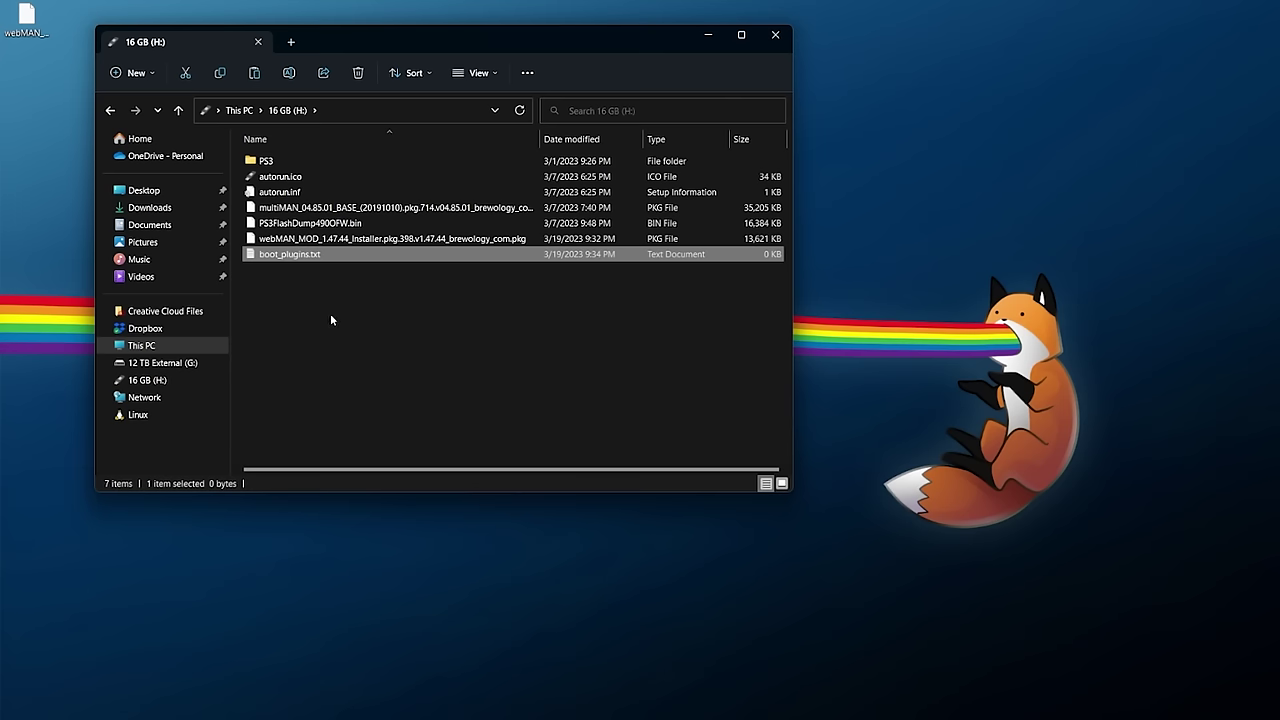
- Safely eject the 16 GB (H:) drive from This PC
{"action": "left_click", "coordinate": [158, 350]}
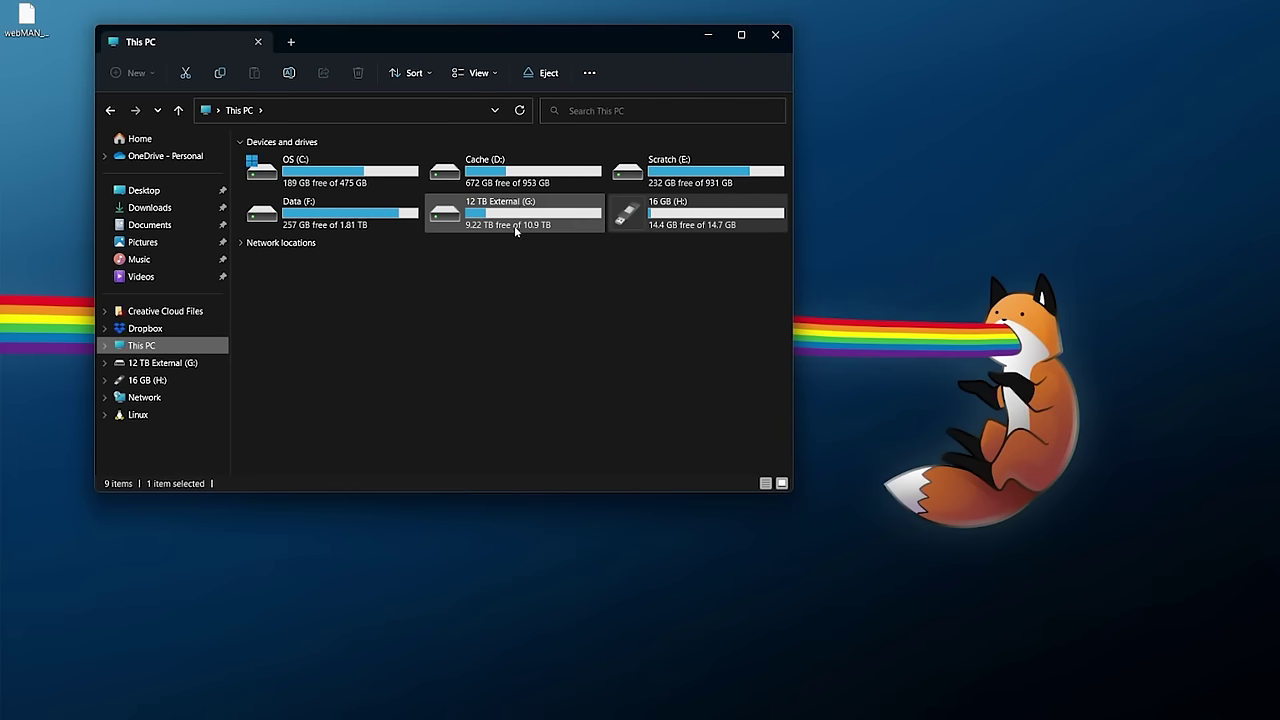
{"action": "right_click", "coordinate": [639, 215]}
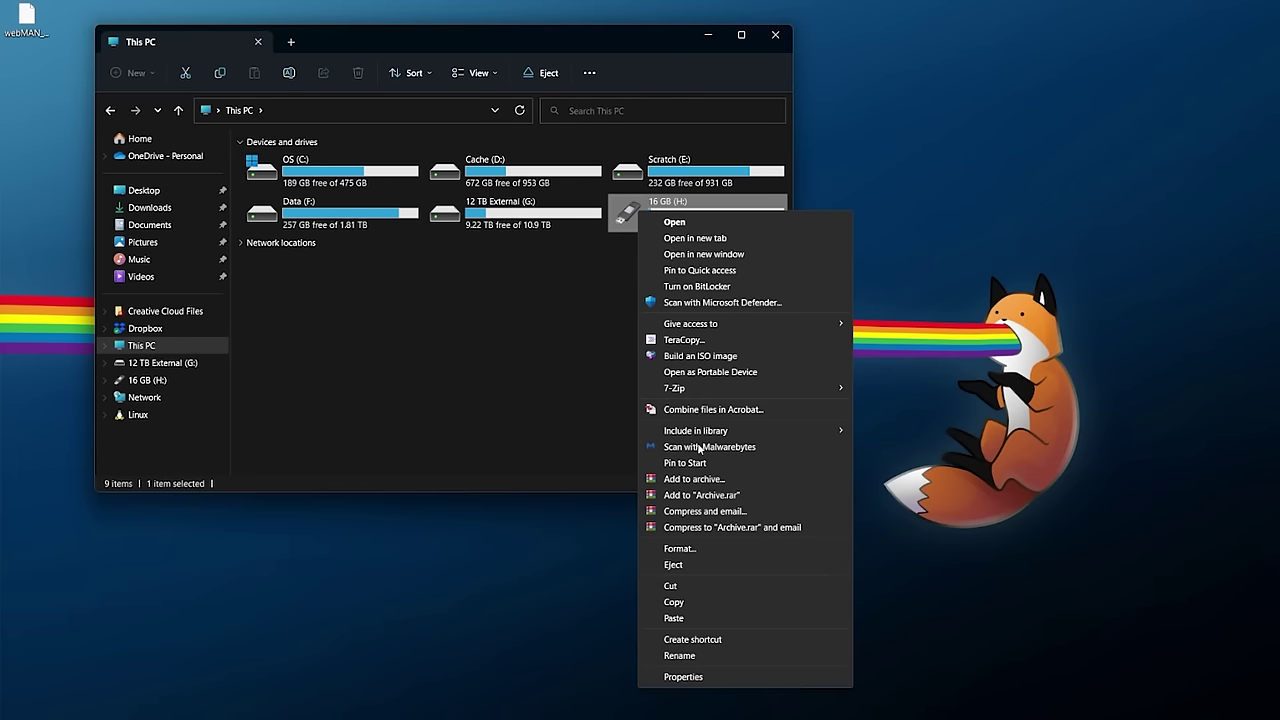
{"action": "left_click", "coordinate": [682, 563]}
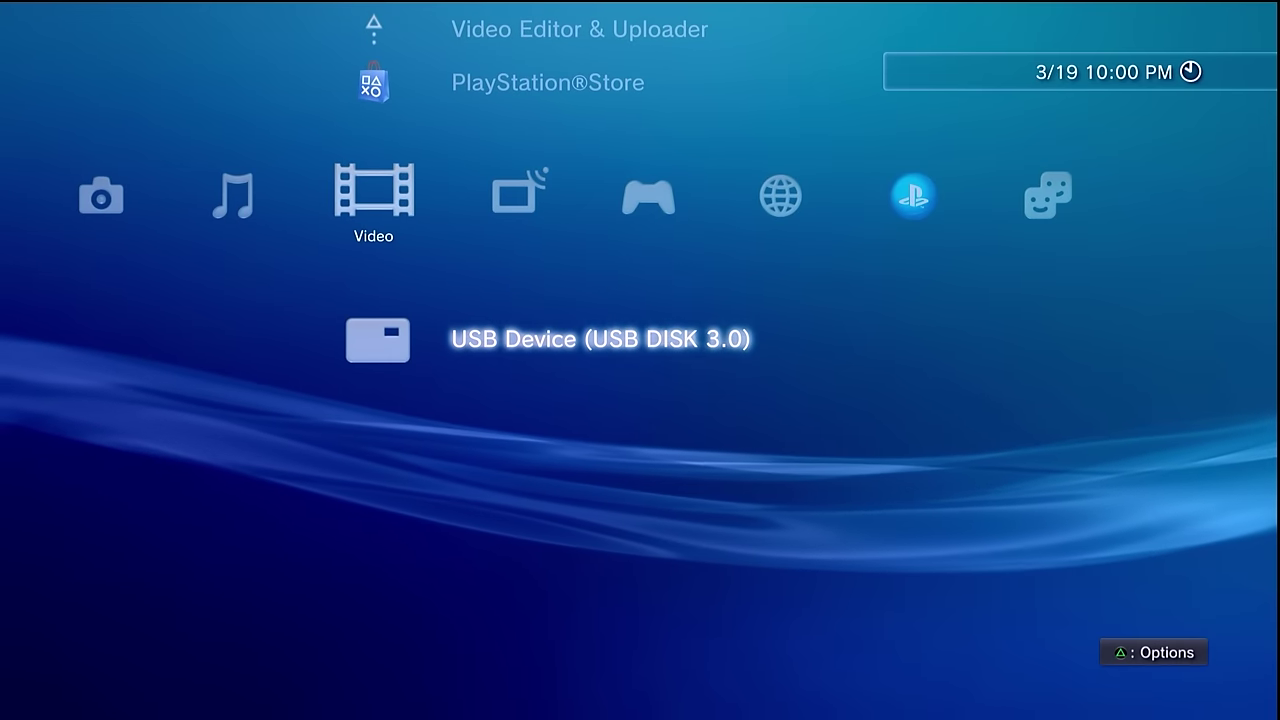
- Move right across the XMB through Game to the Network category with Internet Browser
{"action": "key", "text": "Right"}
{"action": "key", "text": "Right"}
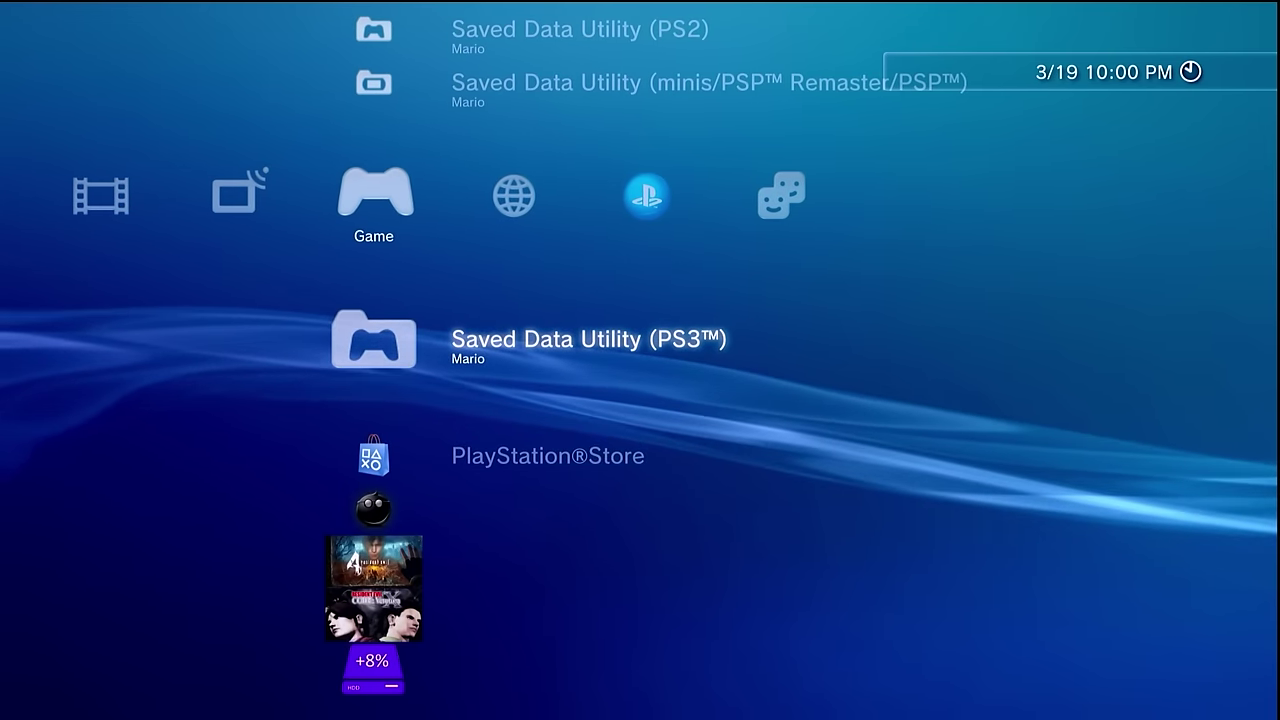
{"action": "key", "text": "Right"}
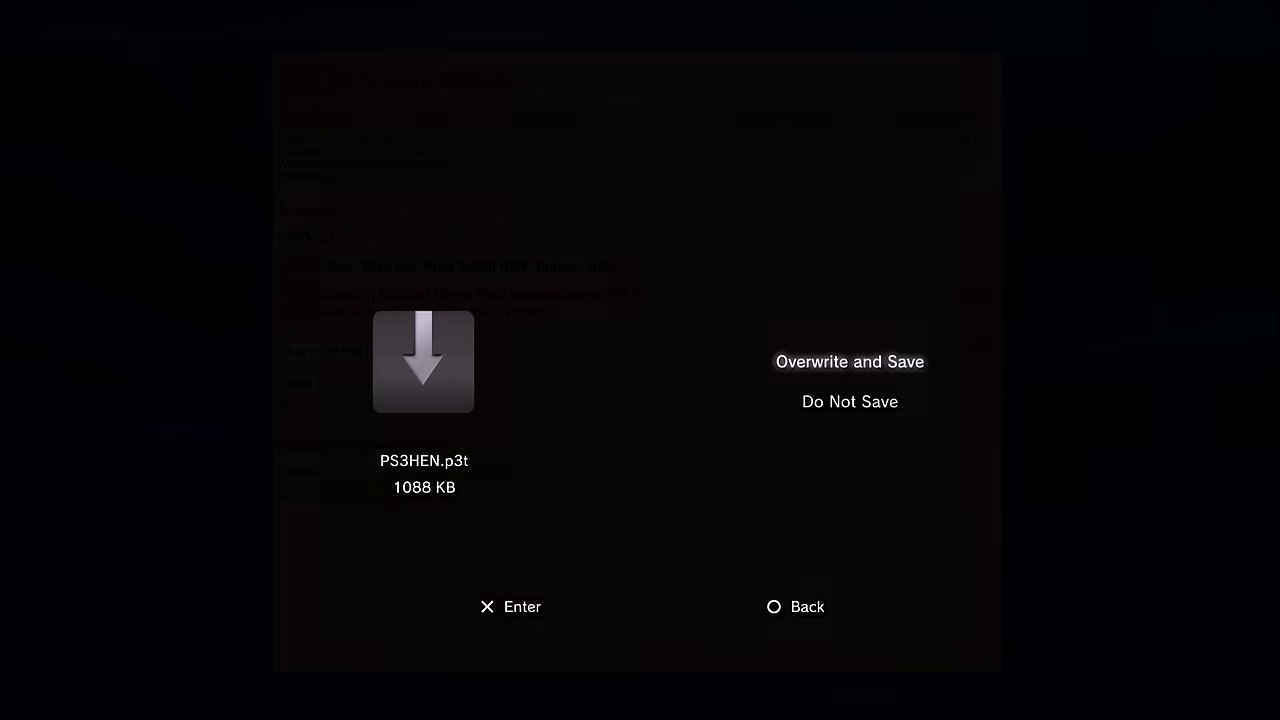
- Overwrite PS3HEN.p3t and start the Auto Install HEN process
{"action": "key", "text": "Return"}
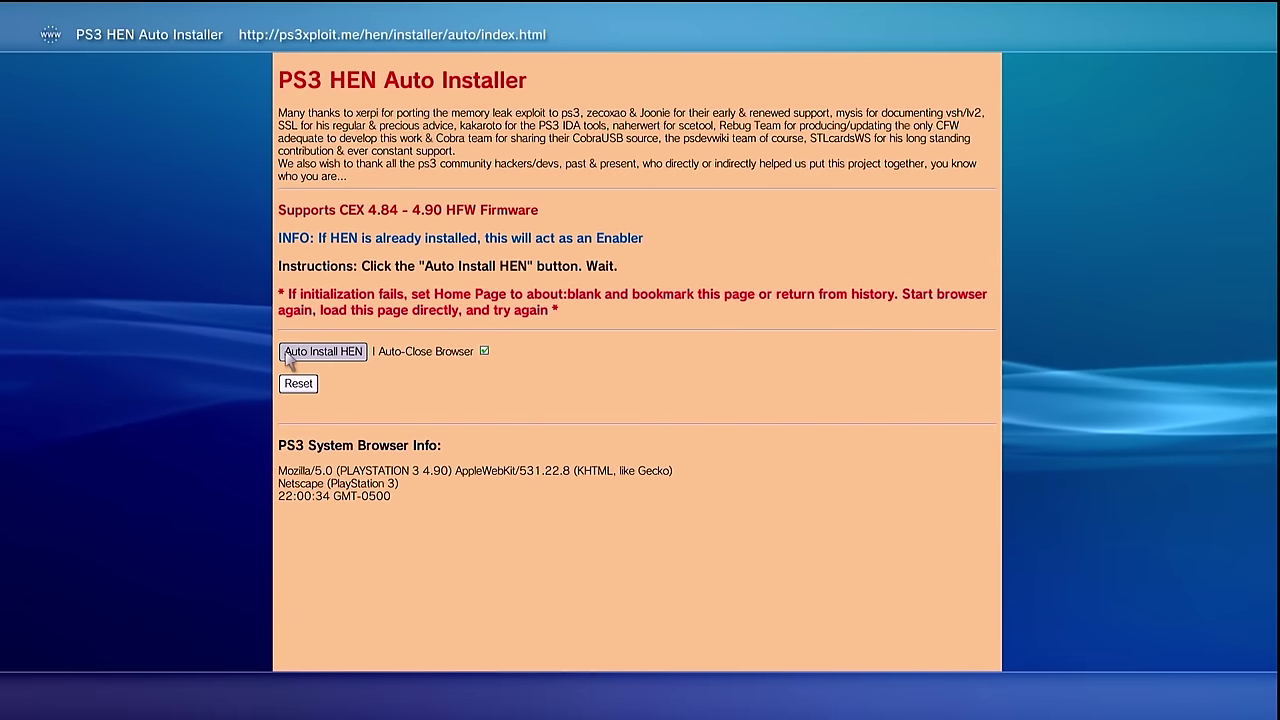
{"action": "left_click", "coordinate": [320, 351]}
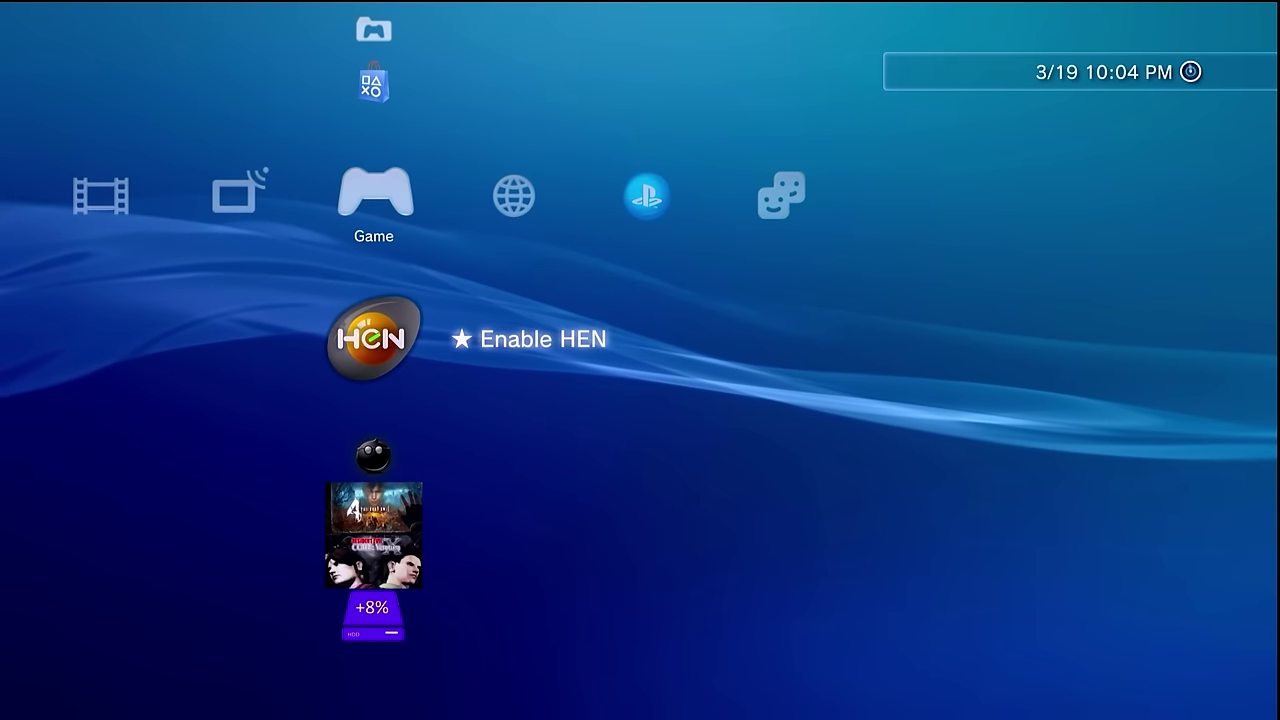
- Enable HEN 3.2.0, then open the Package Manager
{"action": "key", "text": "Return"}
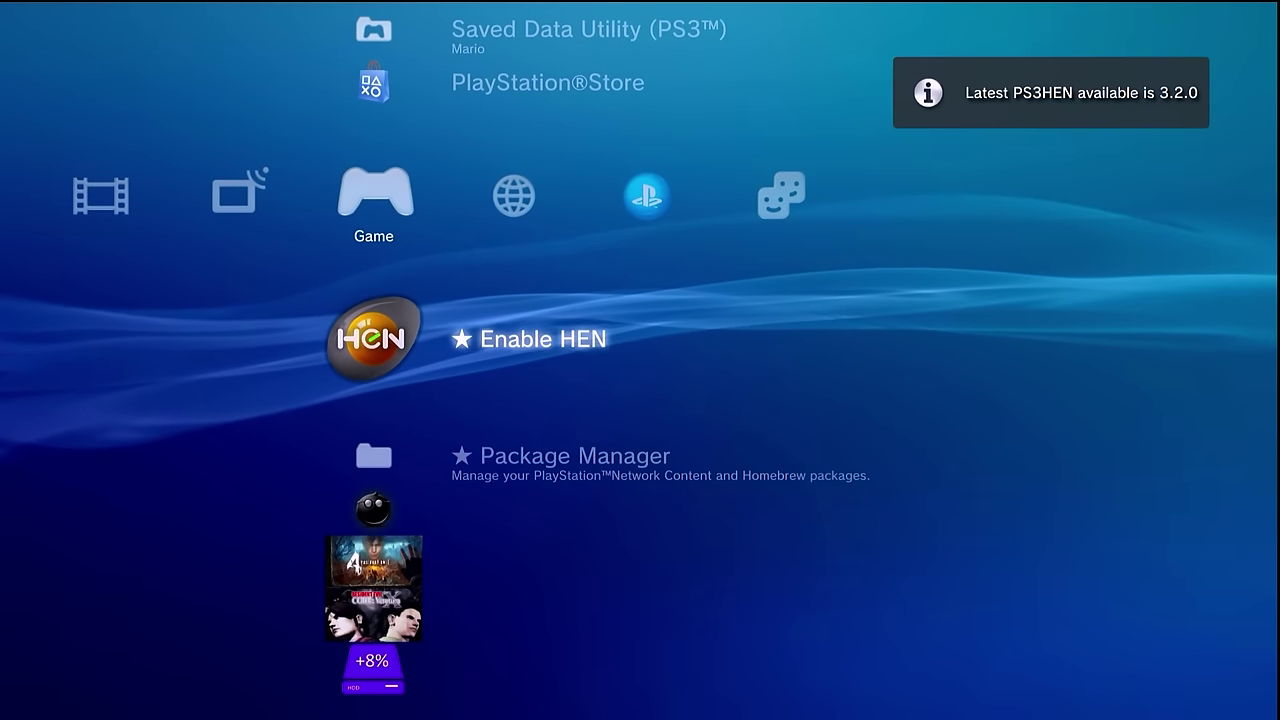
{"action": "key", "text": "Down"}
{"action": "key", "text": "Return"}
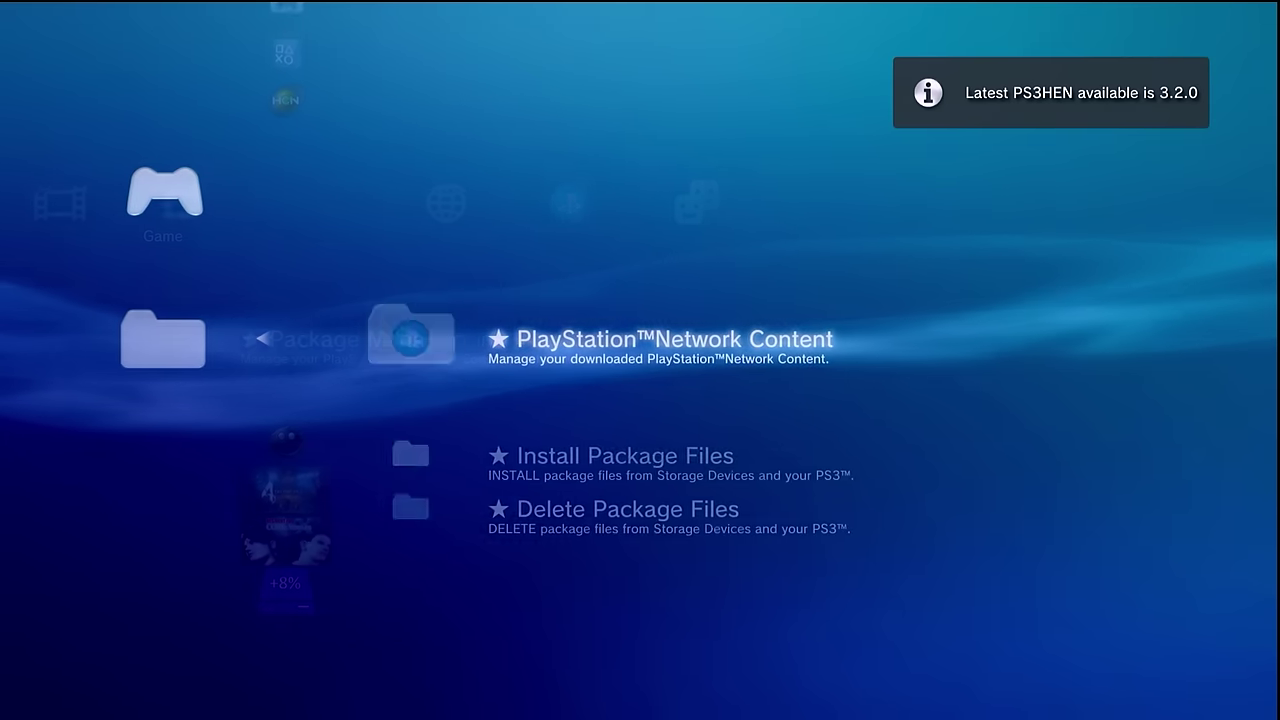
- Install the webMAN_MOD 1.47.44 package from the Standard USB location
{"action": "key", "text": "Down"}
{"action": "key", "text": "Return"}
{"action": "key", "text": "Down"}
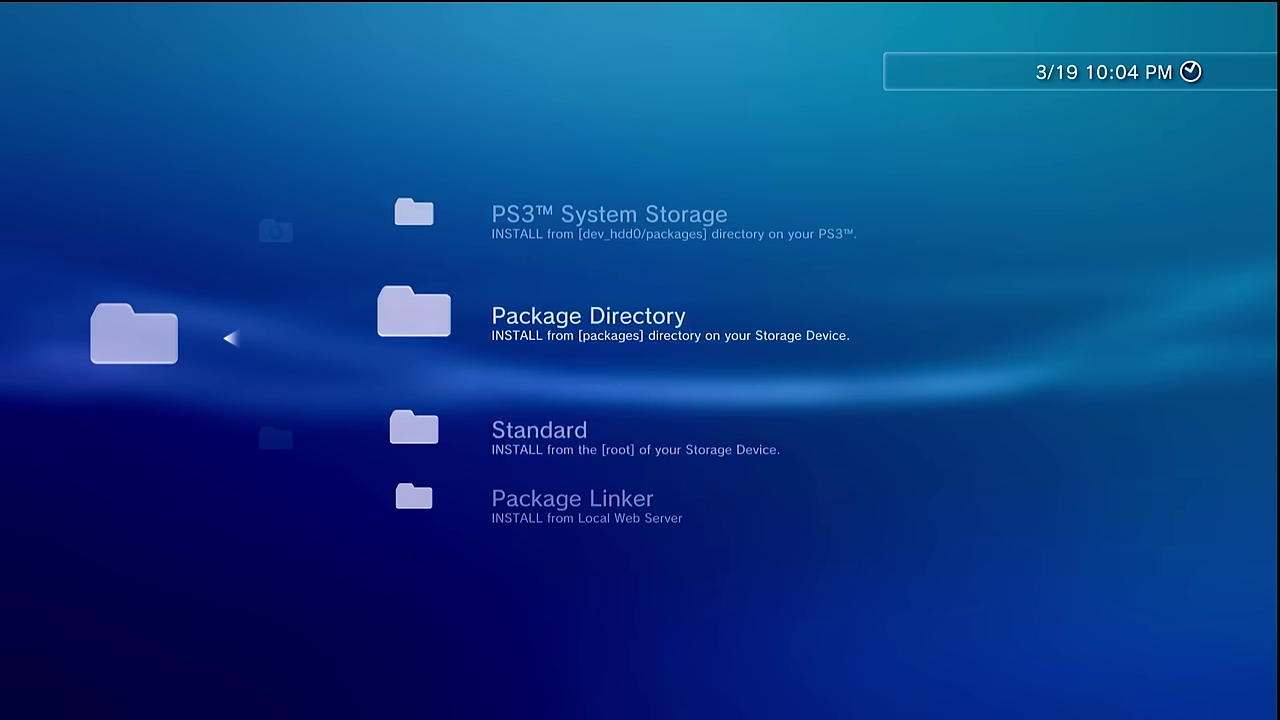
{"action": "key", "text": "Down"}
{"action": "key", "text": "Return"}
{"action": "key", "text": "Down"}
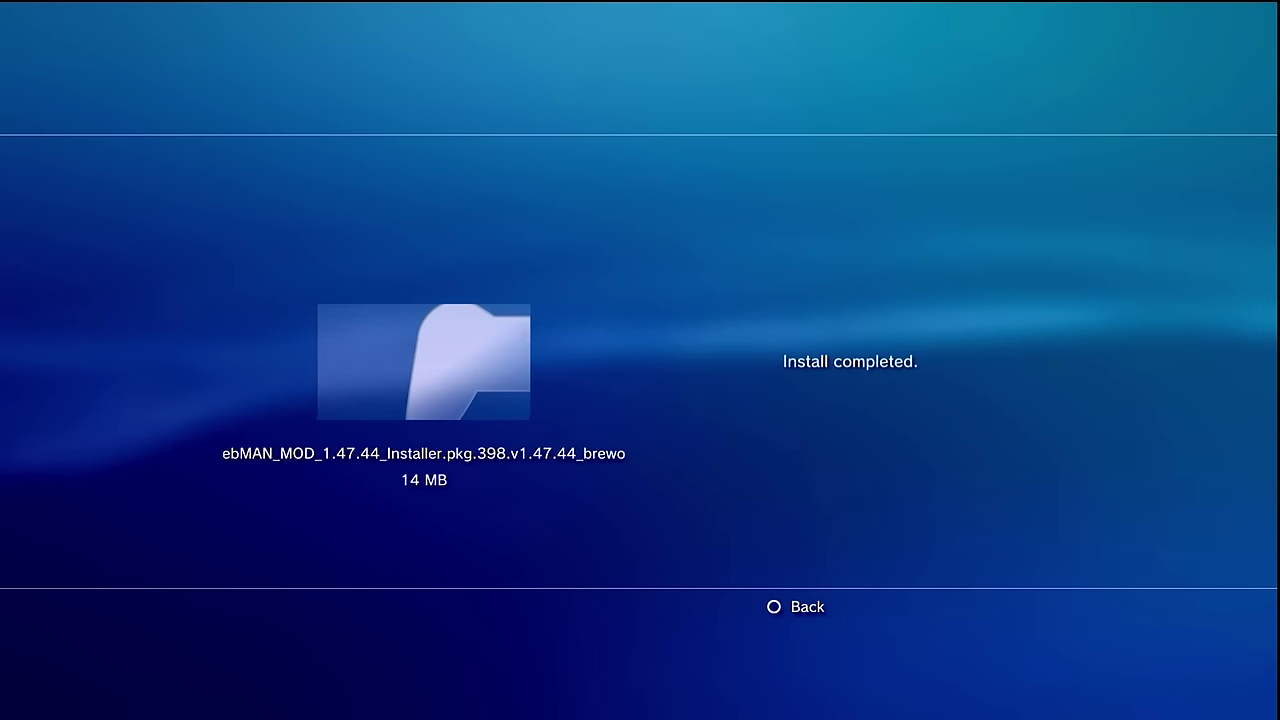
{"action": "key", "text": "Escape"}
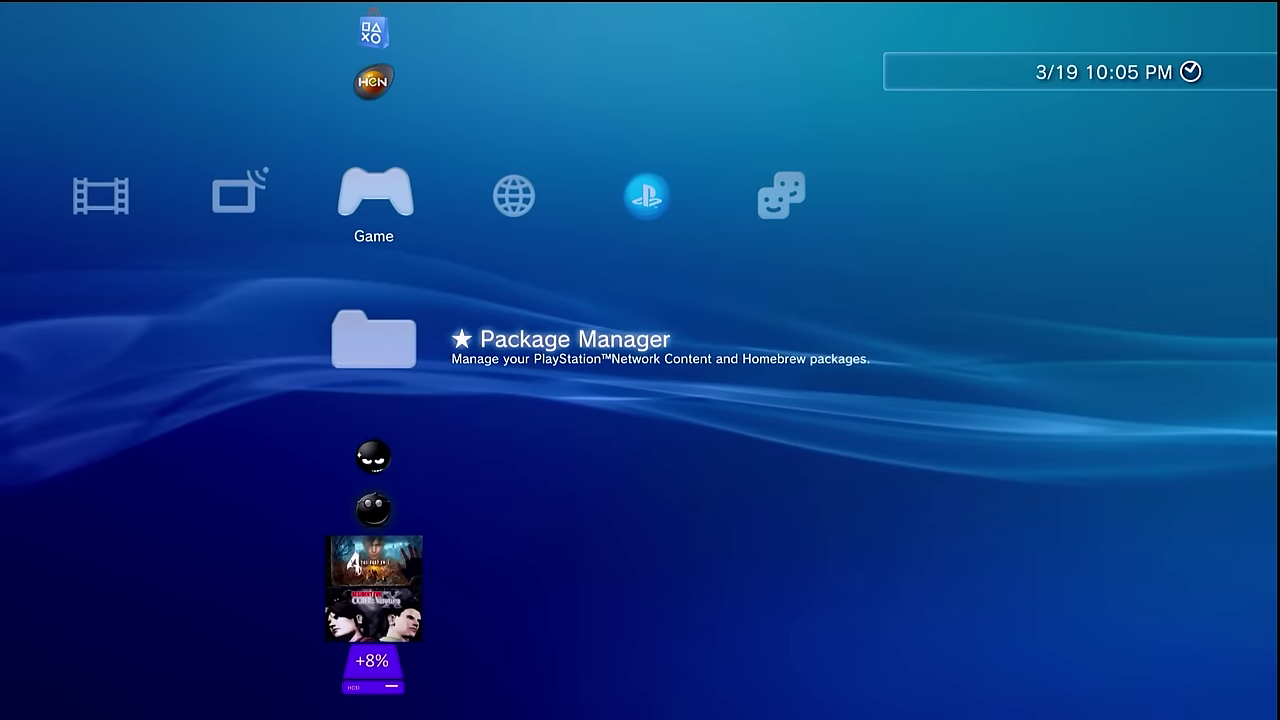
{"action": "key", "text": "Down"}
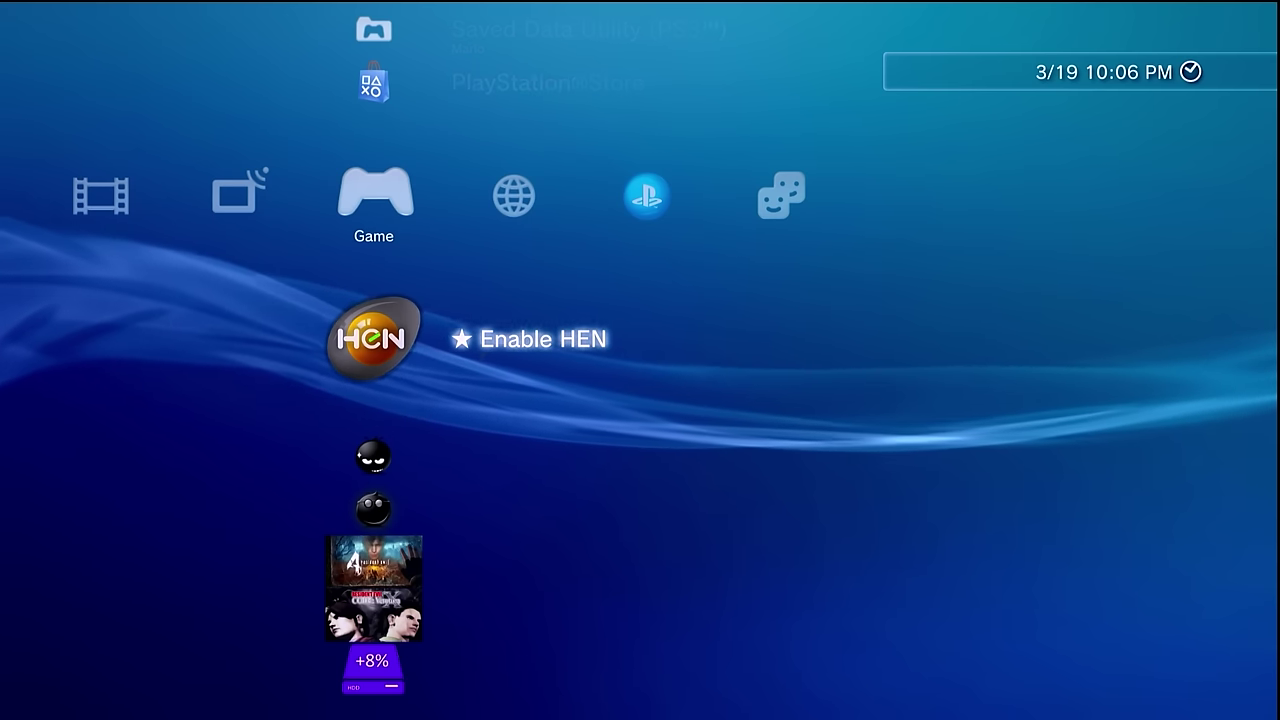
- Move left from the Game category to the Music category
{"action": "key", "text": "Left"}
{"action": "key", "text": "Left"}
{"action": "key", "text": "Left"}
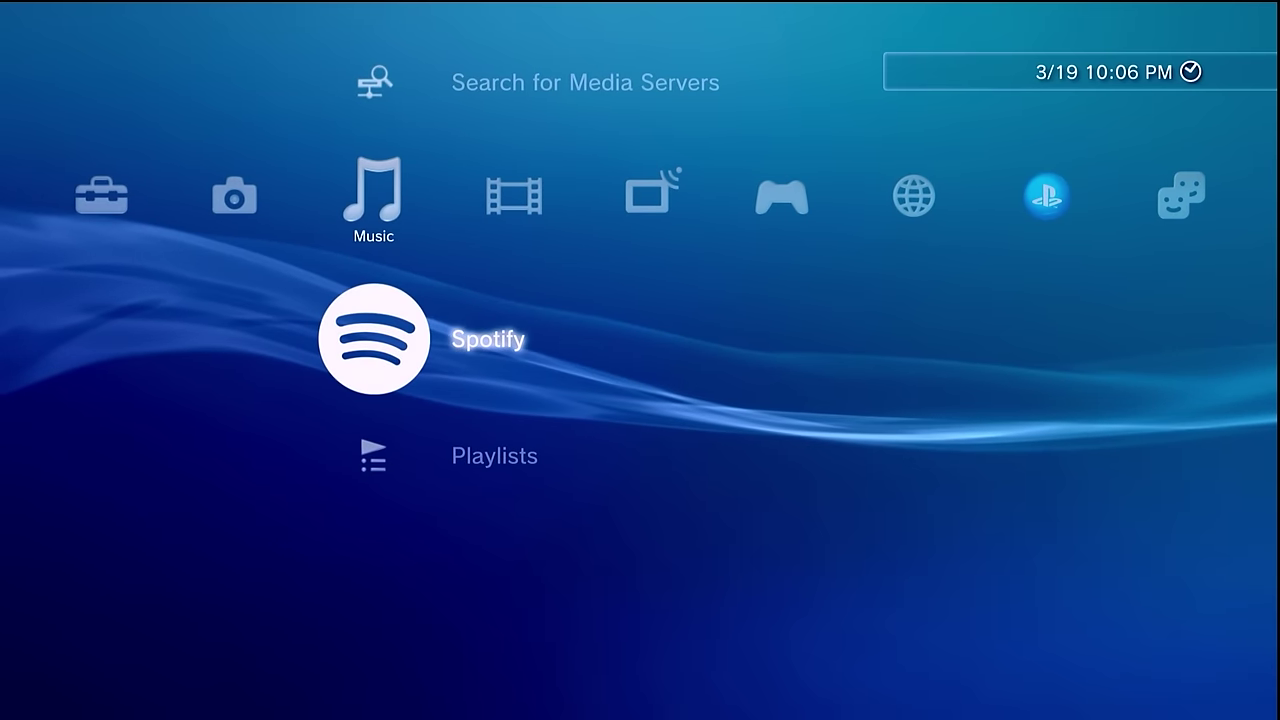
- Re-enable HEN from the Game column and confirm webMAN Games is listed below it
{"action": "key", "text": "Right"}
{"action": "key", "text": "Right"}
{"action": "key", "text": "Right"}
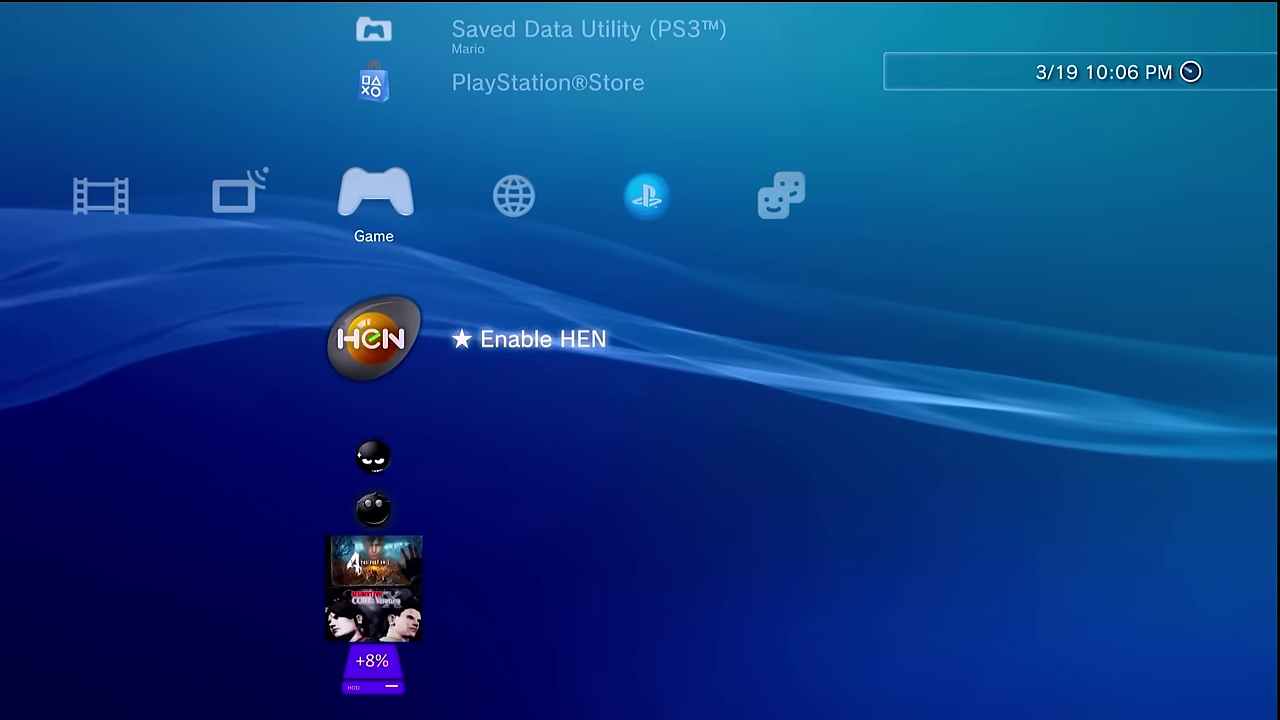
{"action": "key", "text": "Return"}
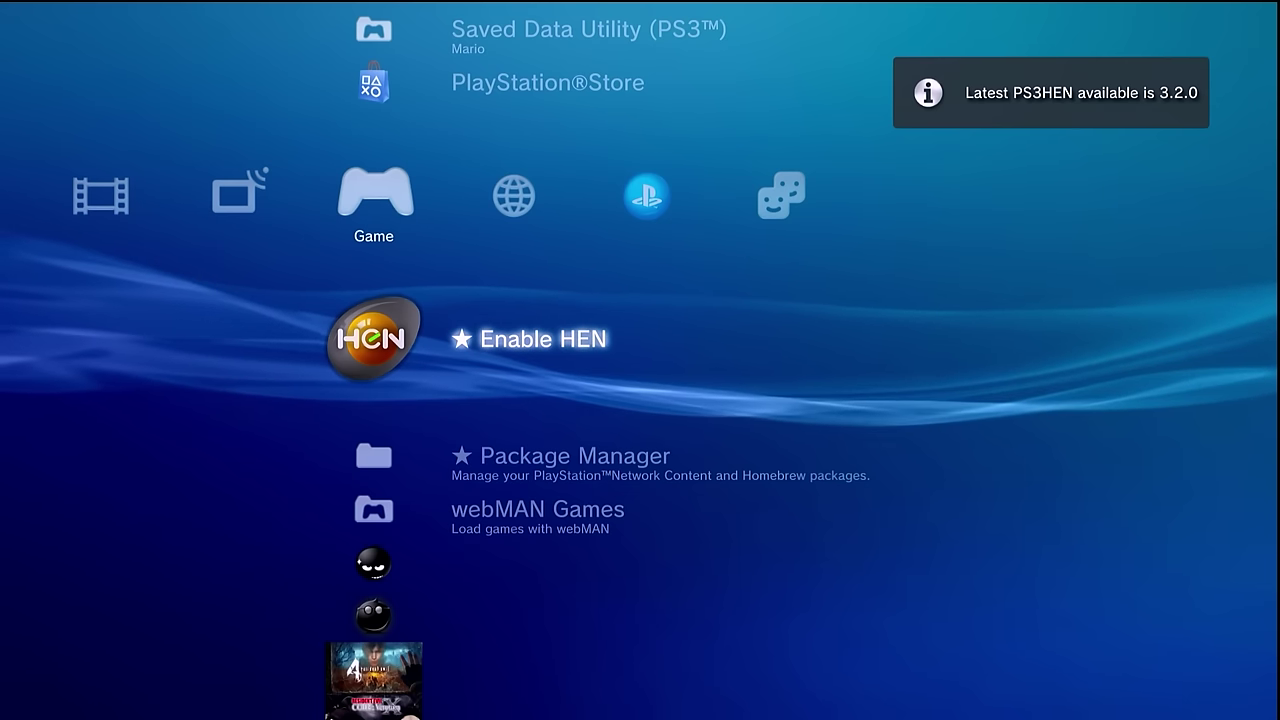
{"action": "key", "text": "Down"}
{"action": "key", "text": "Down"}
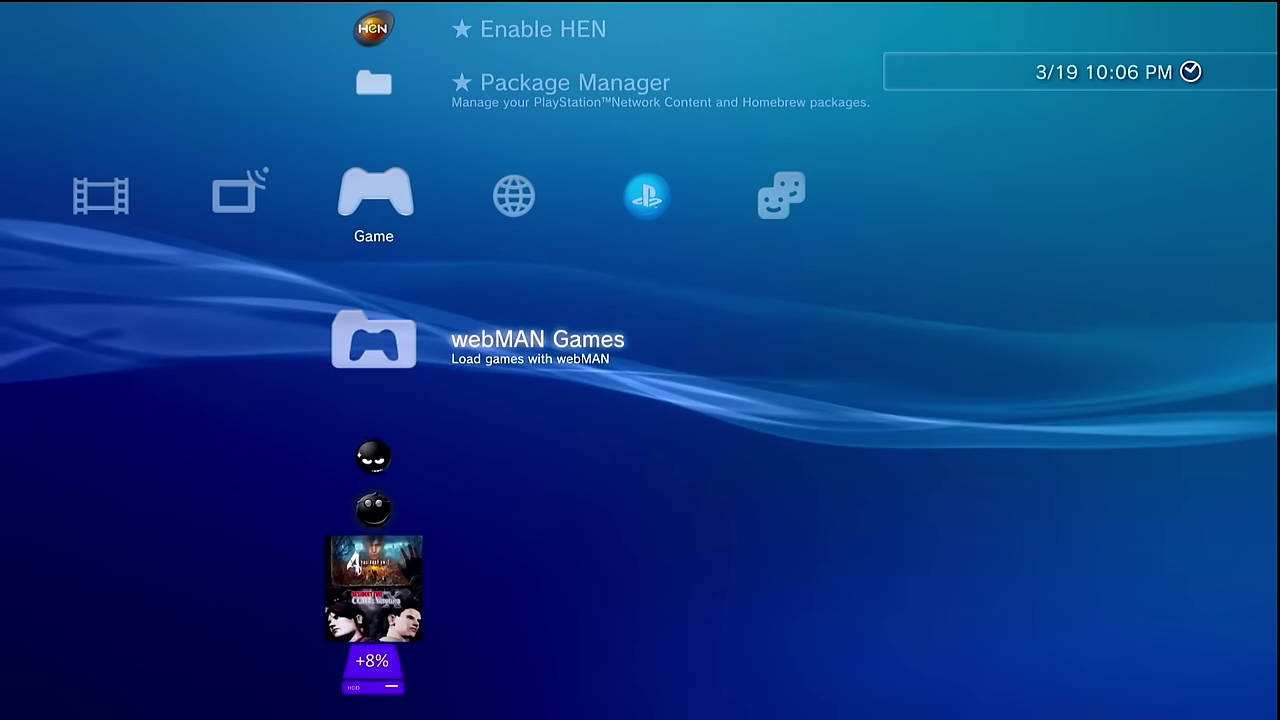
{"action": "key", "text": "Up"}
{"action": "key", "text": "Up"}
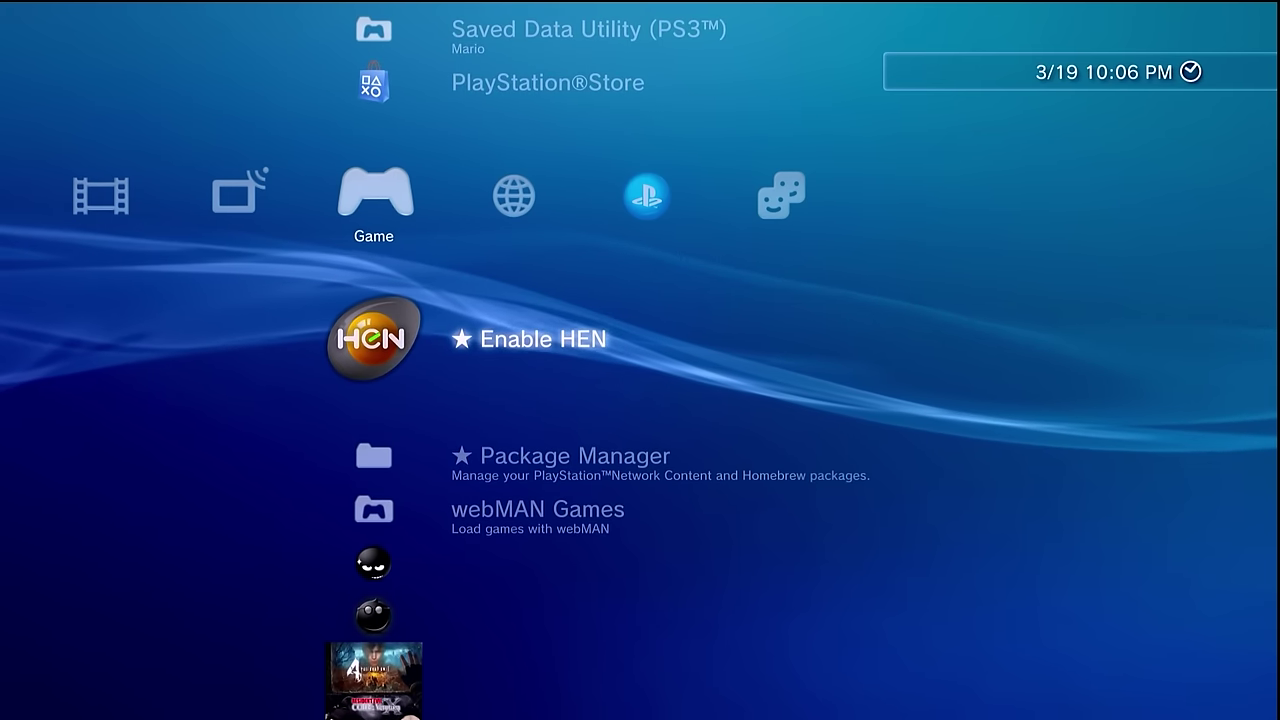